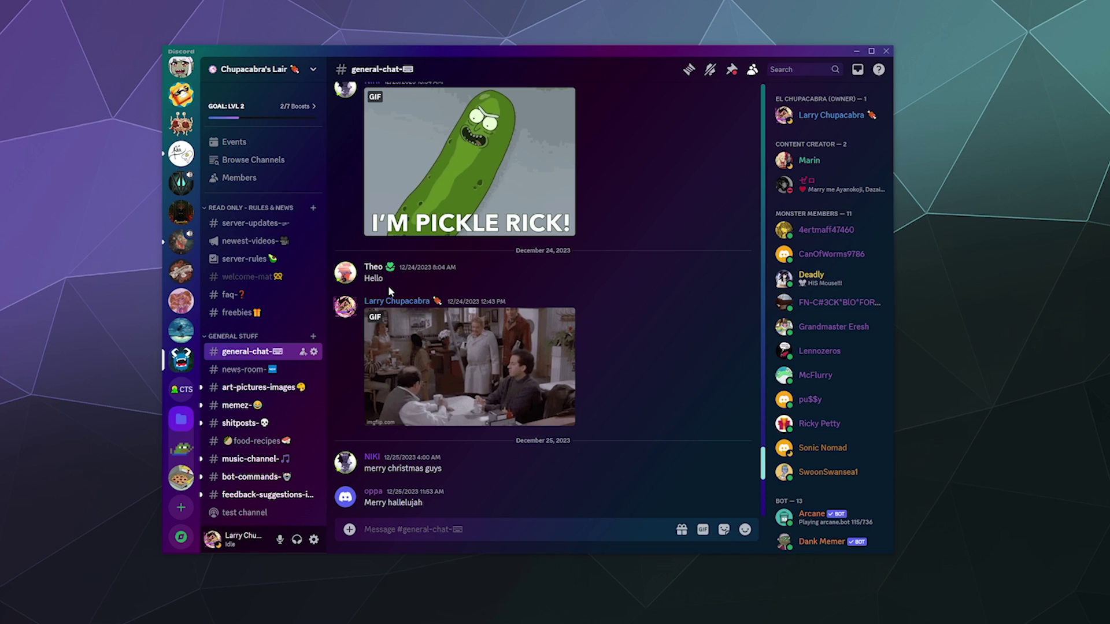
View the moderation options for the author of the "Hello" message in general-chat without applying any
right_click(373, 266)
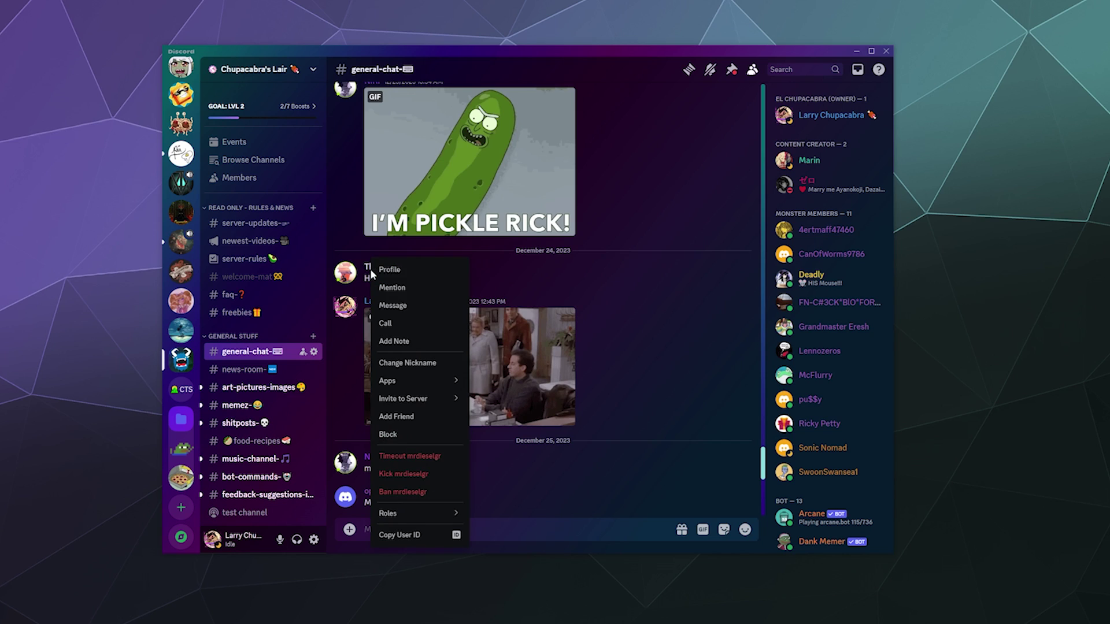
mouse_move(444, 400)
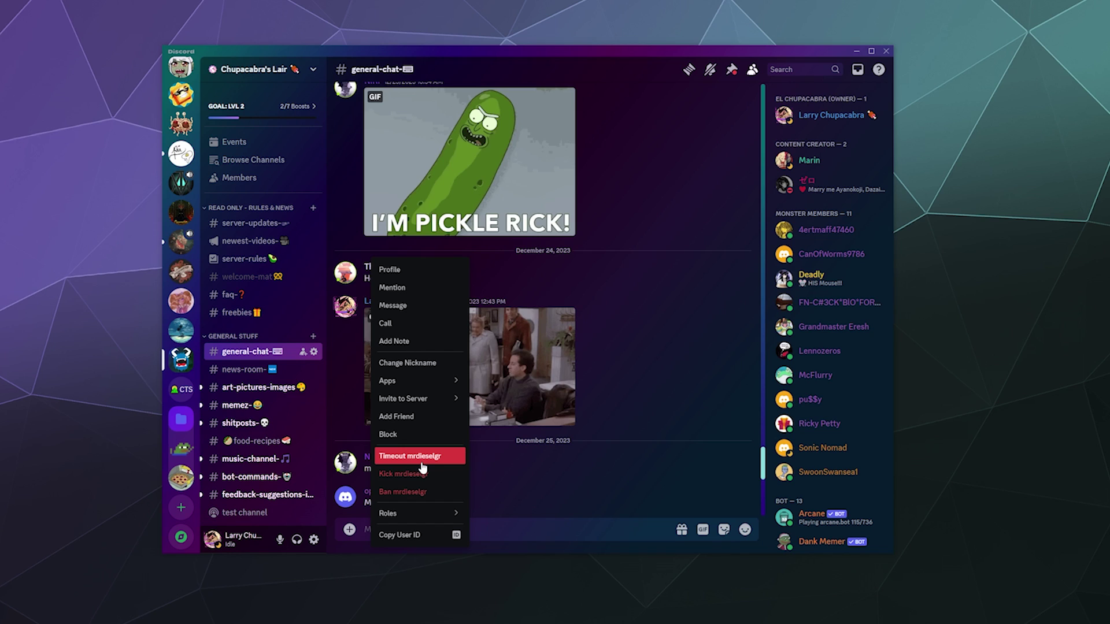
key(Escape)
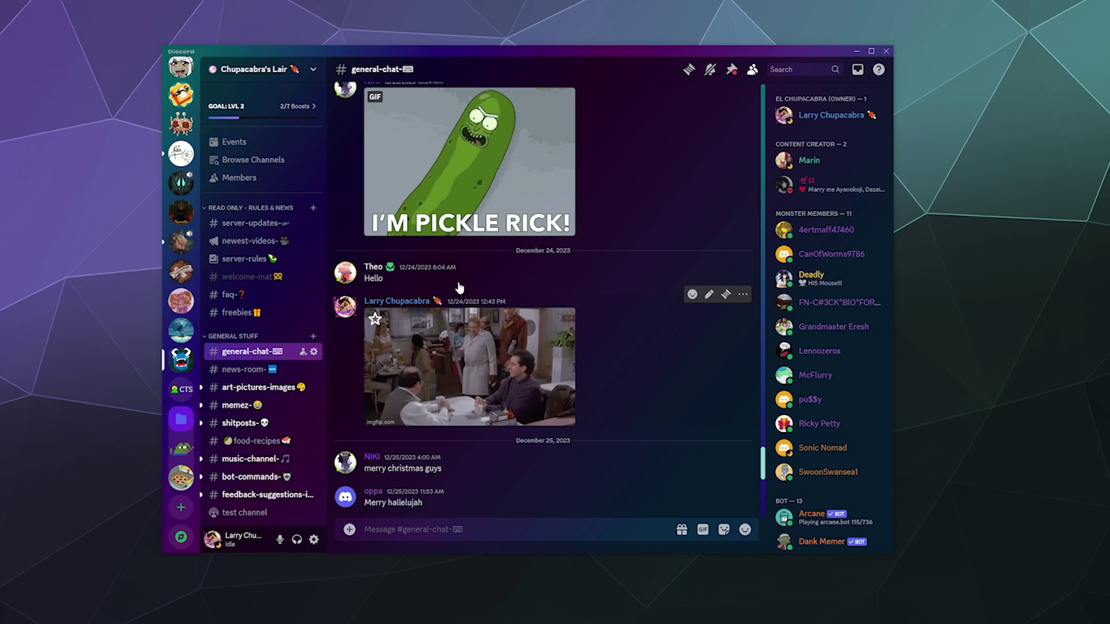
Find the "Hello" message's author in the server's member list and view that member's moderation options and profile
click(266, 182)
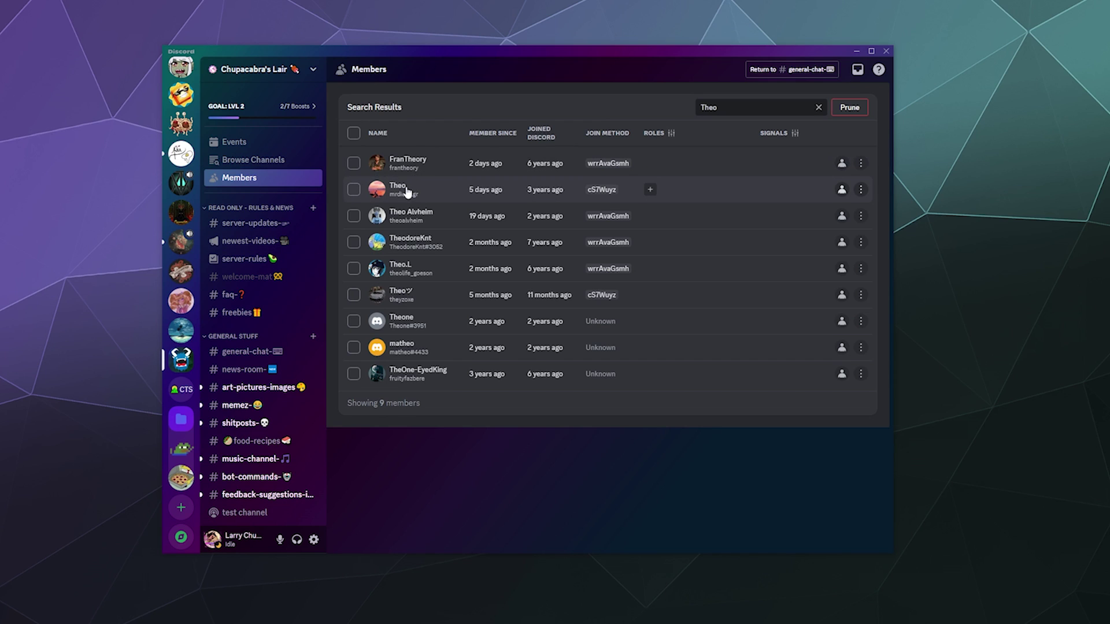
click(861, 191)
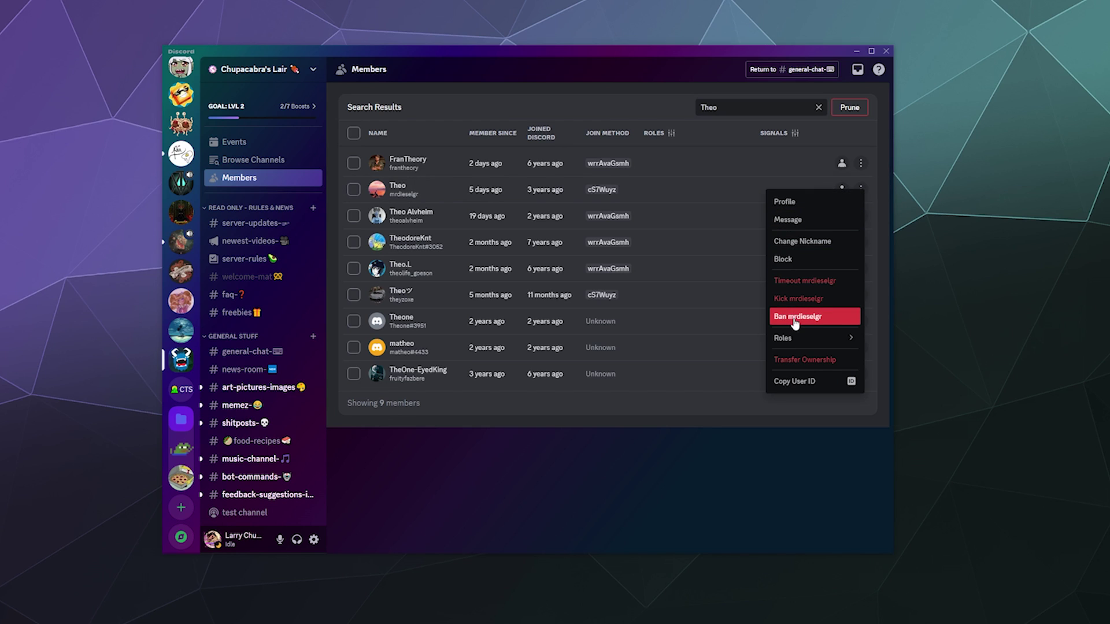
click(710, 188)
click(710, 189)
click(807, 197)
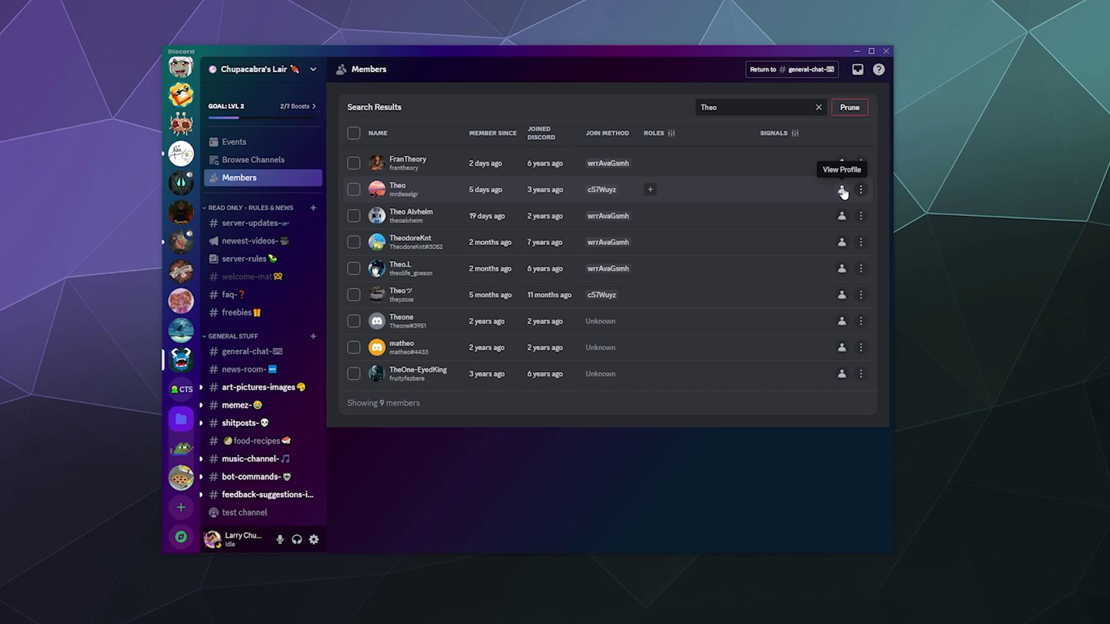
click(841, 190)
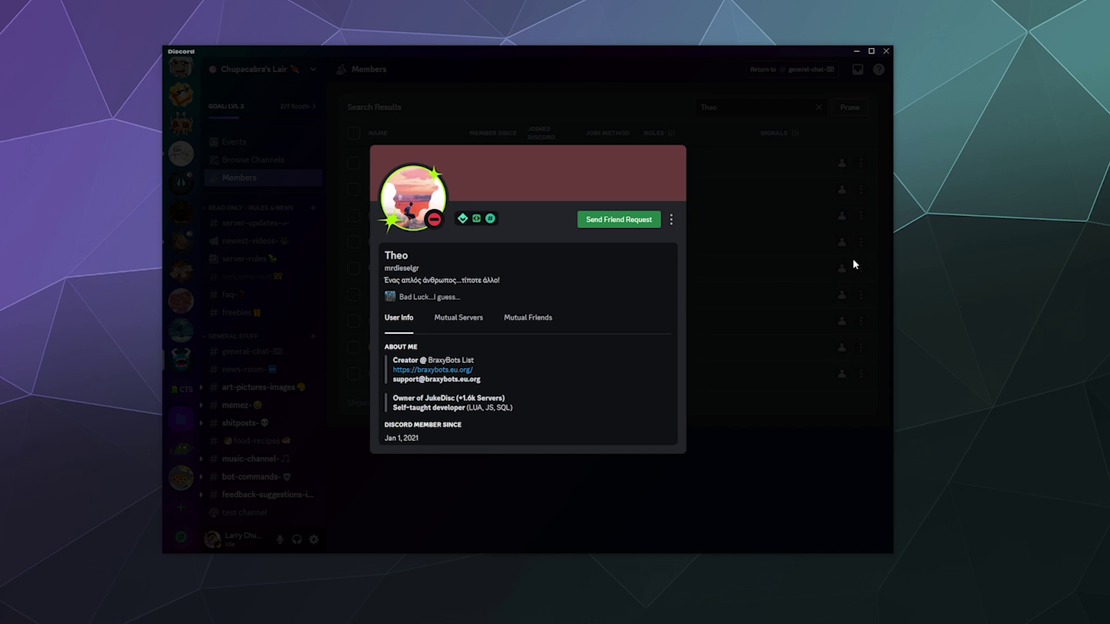
click(744, 270)
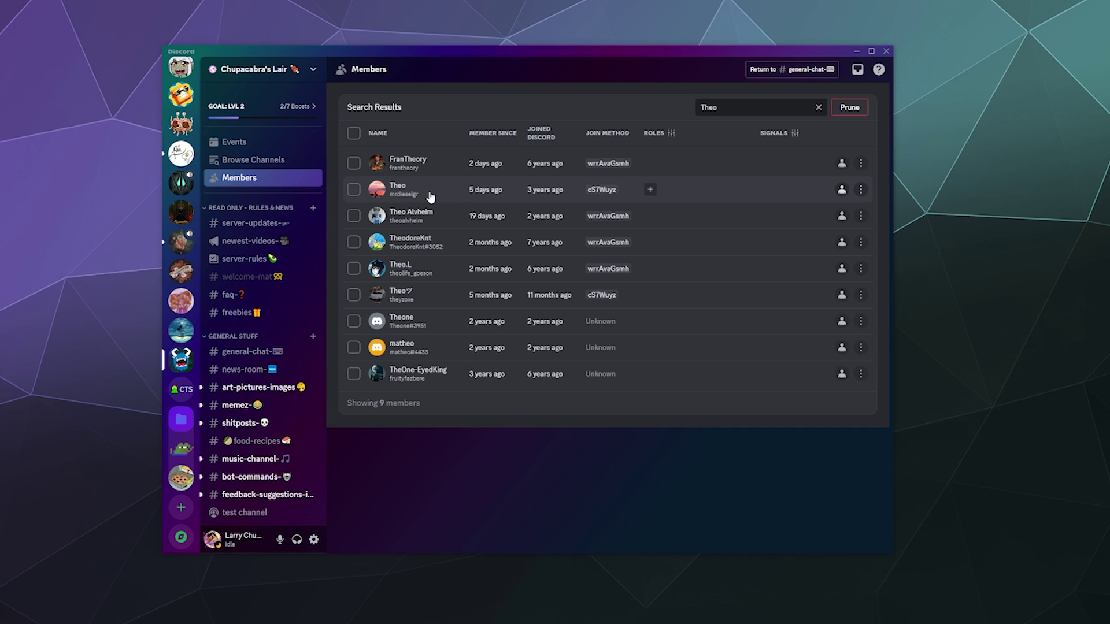
Reach the member list again by way of the server settings' user management section
click(256, 72)
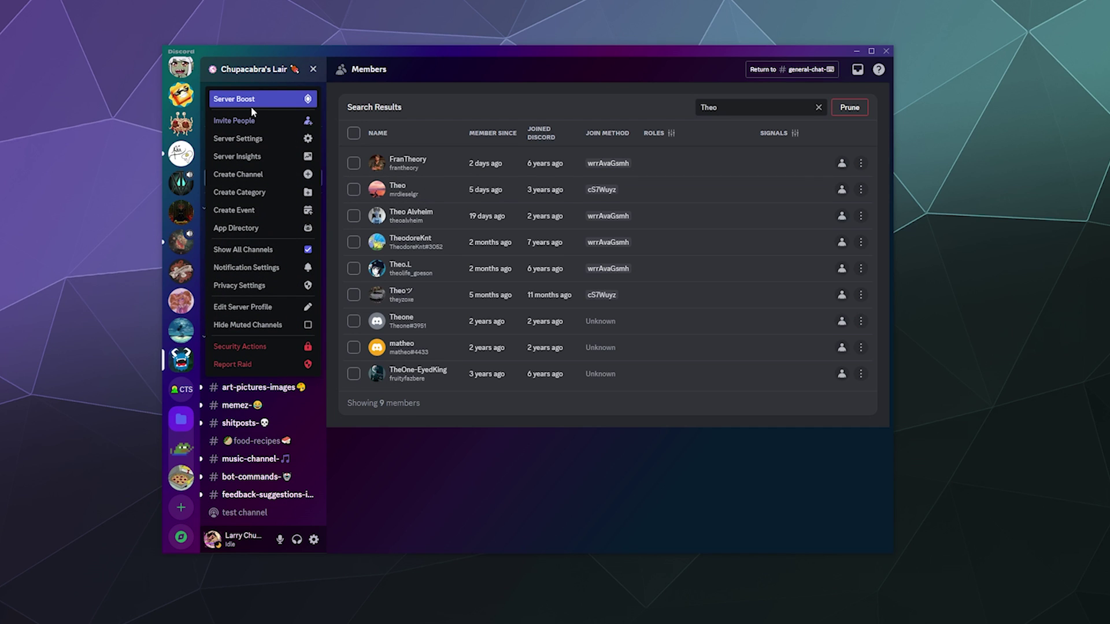
click(246, 138)
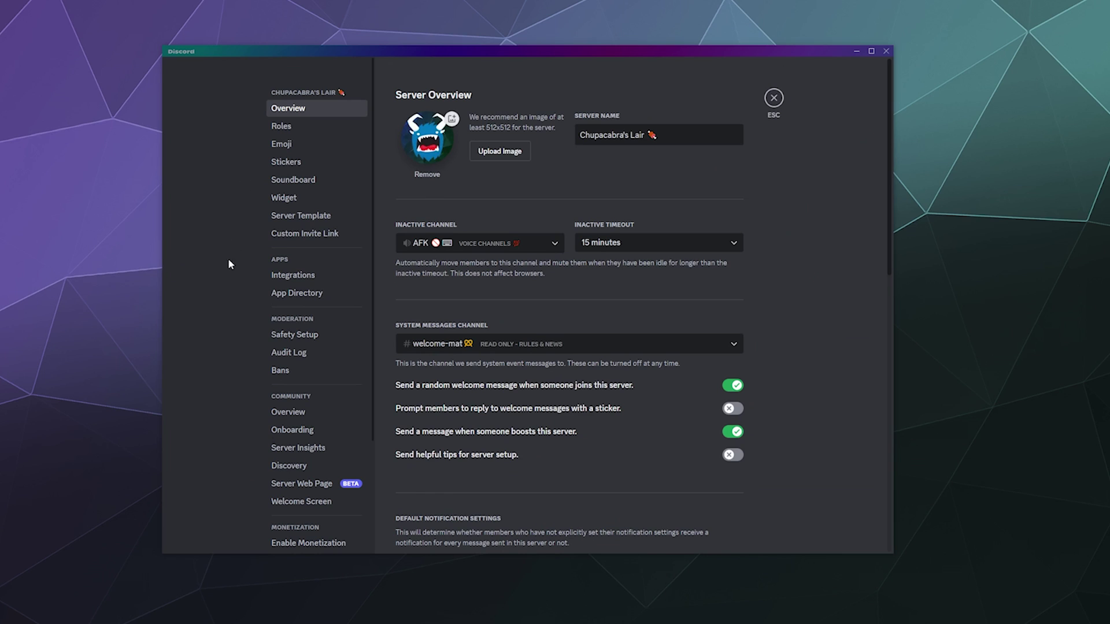
scroll(294, 295, down, 3)
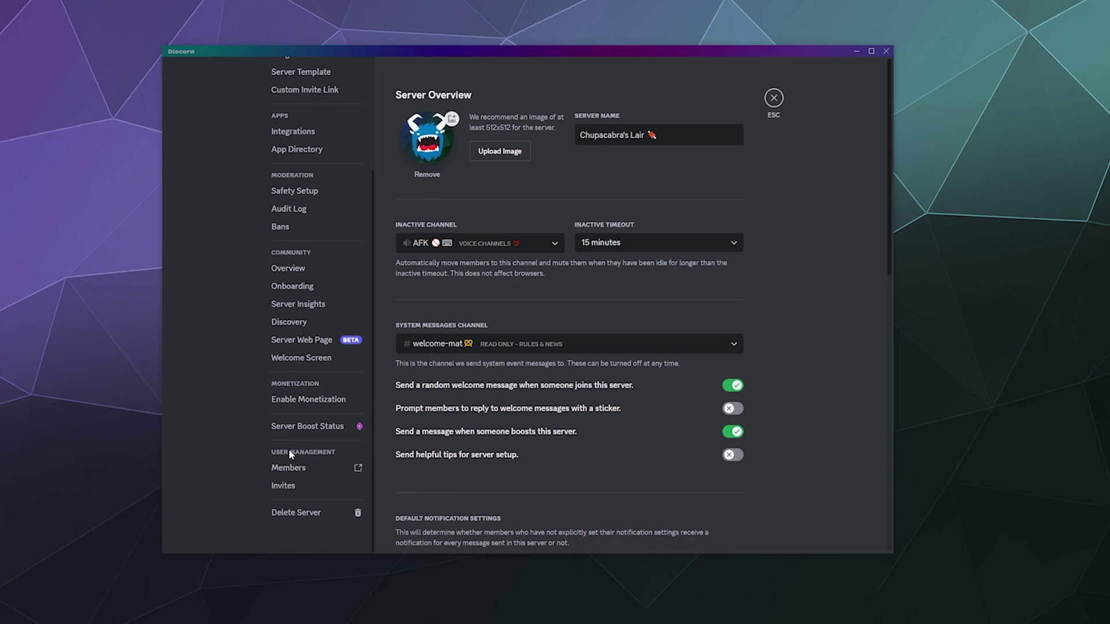
click(293, 466)
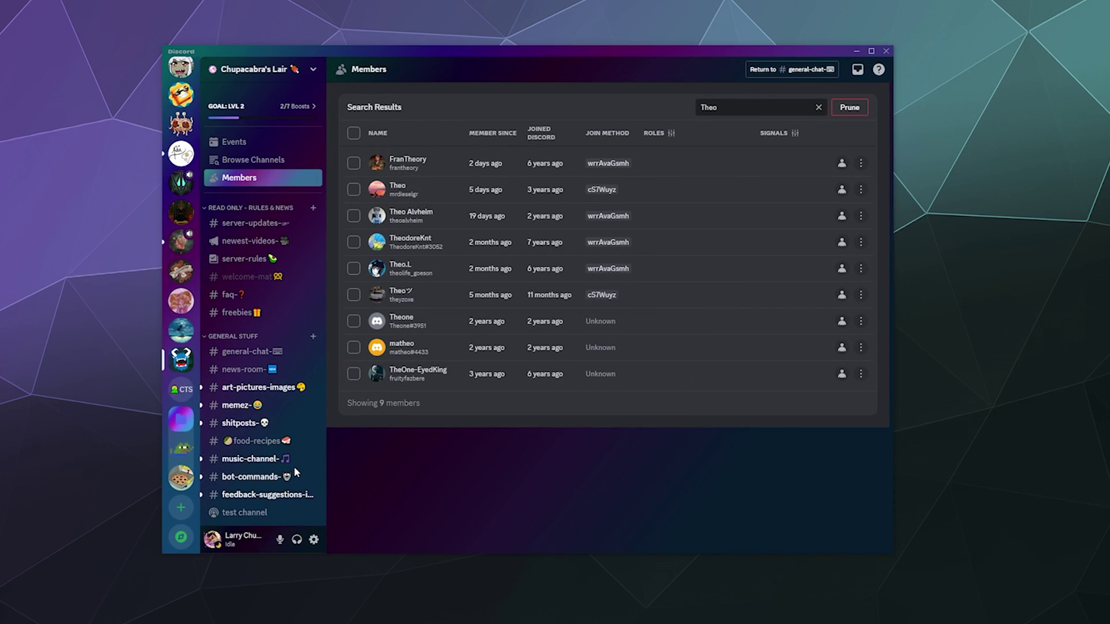
mouse_move(617, 194)
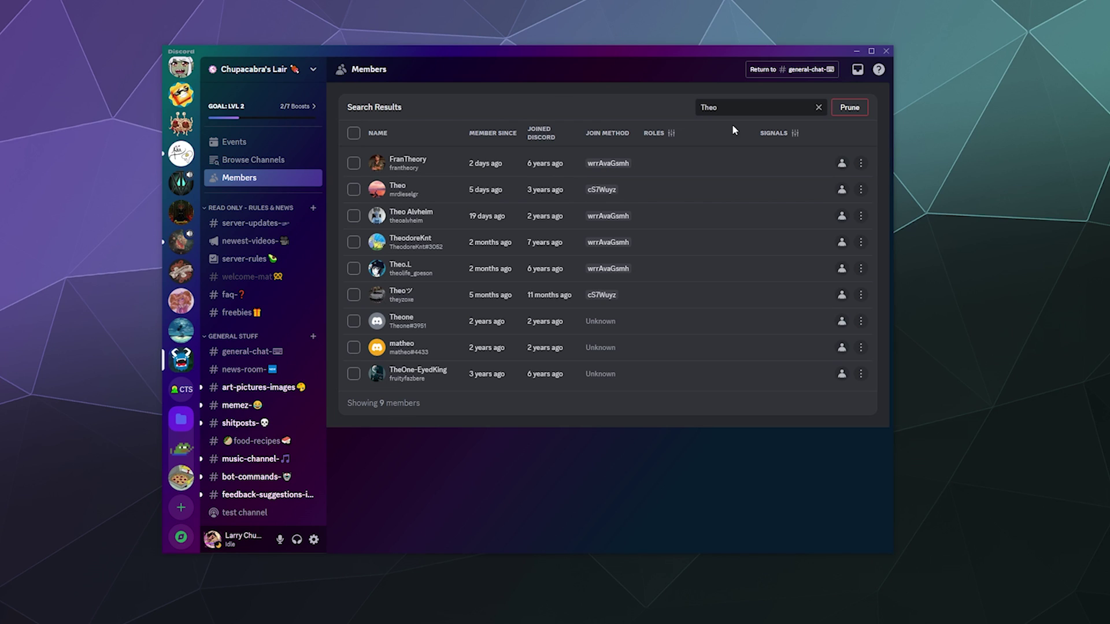
Search the member list for the impersonated owner's first name and start banning the matching account with one month of membership
click(819, 108)
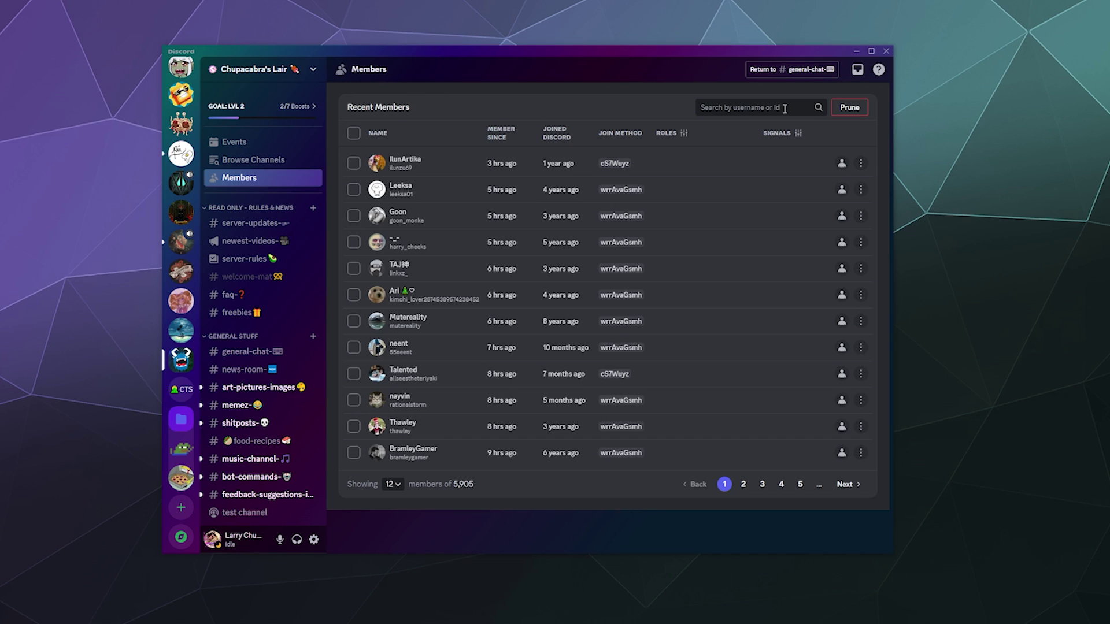
text(Larry)
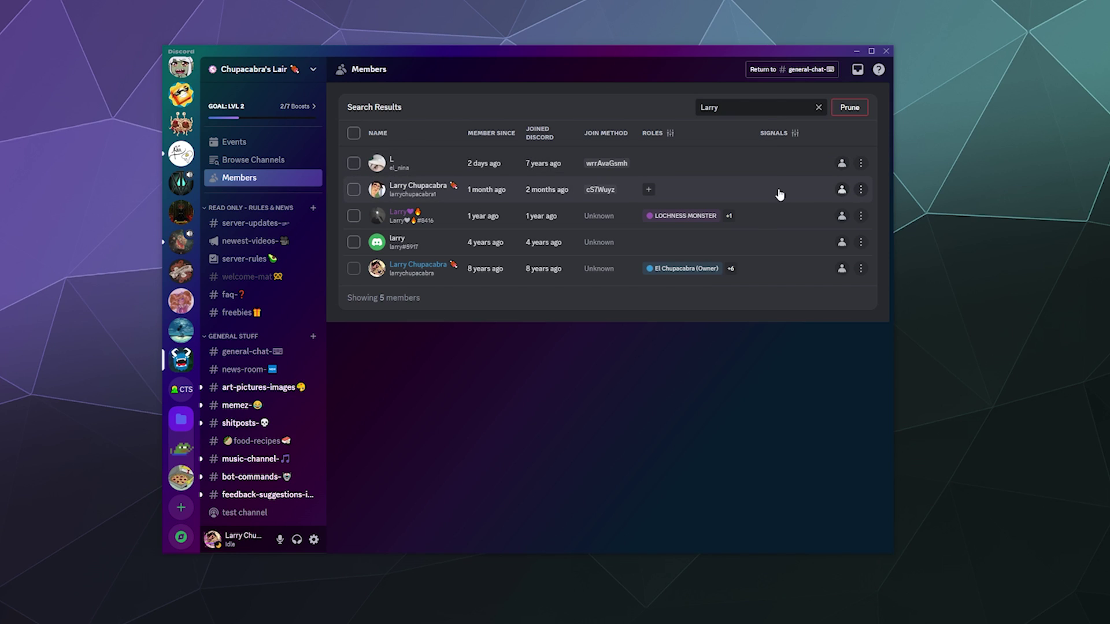
click(861, 190)
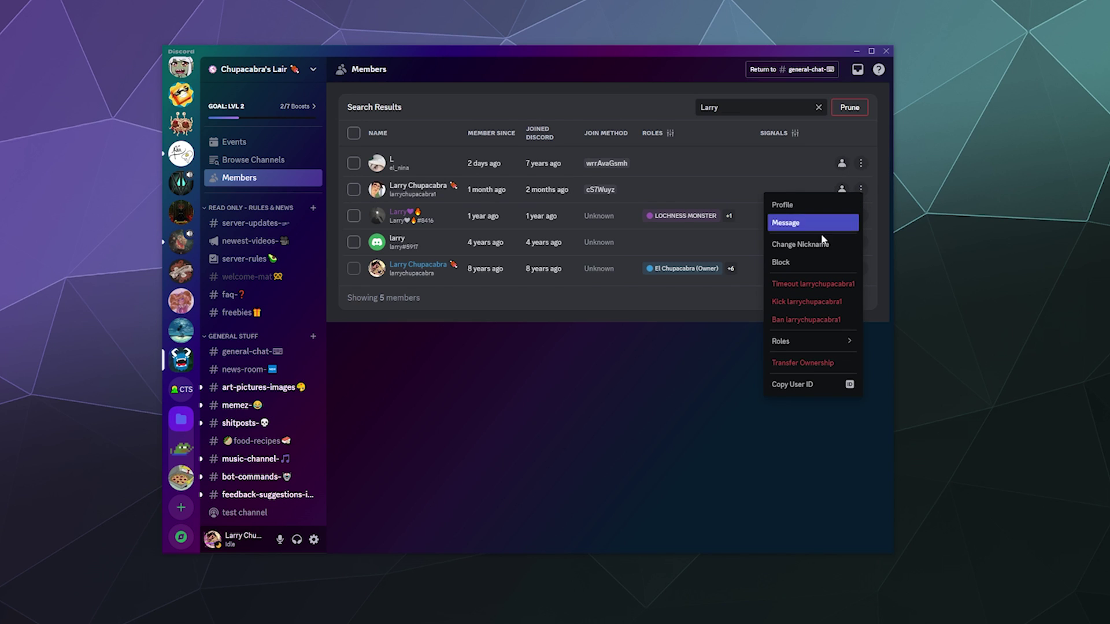
click(785, 322)
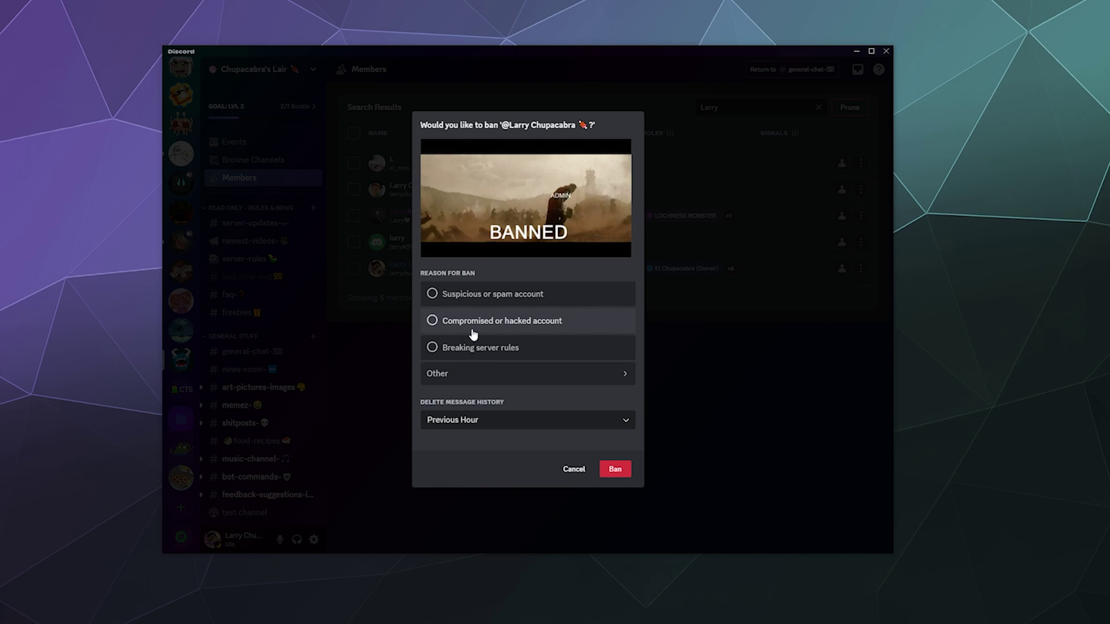
Choose "Suspicious or spam account" as the ban reason and set message history deletion to Previous 7 Days
click(470, 296)
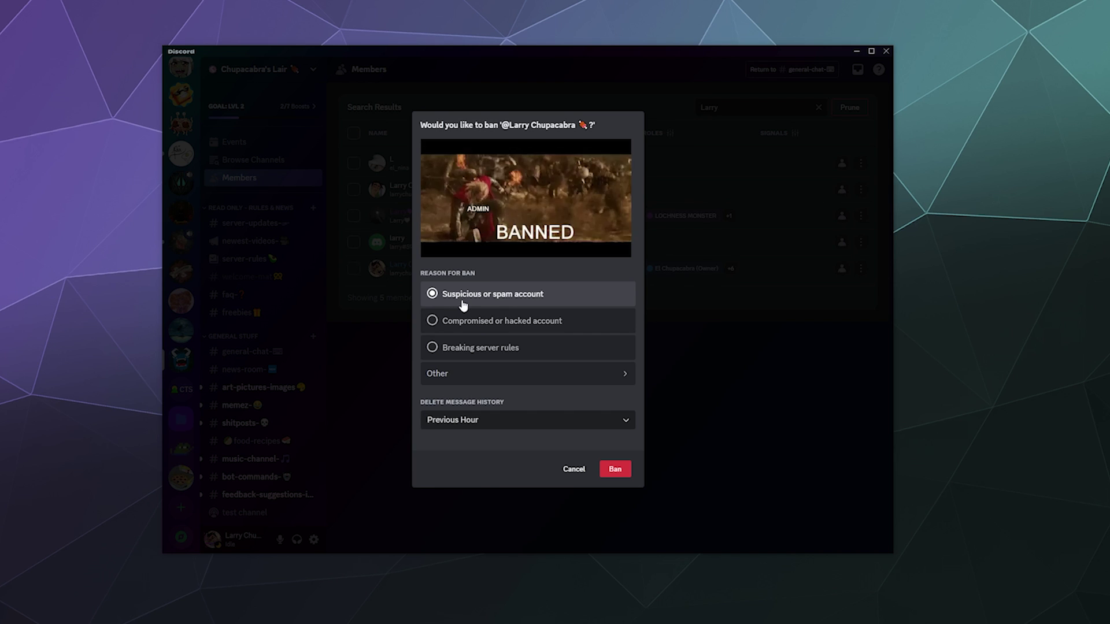
click(493, 421)
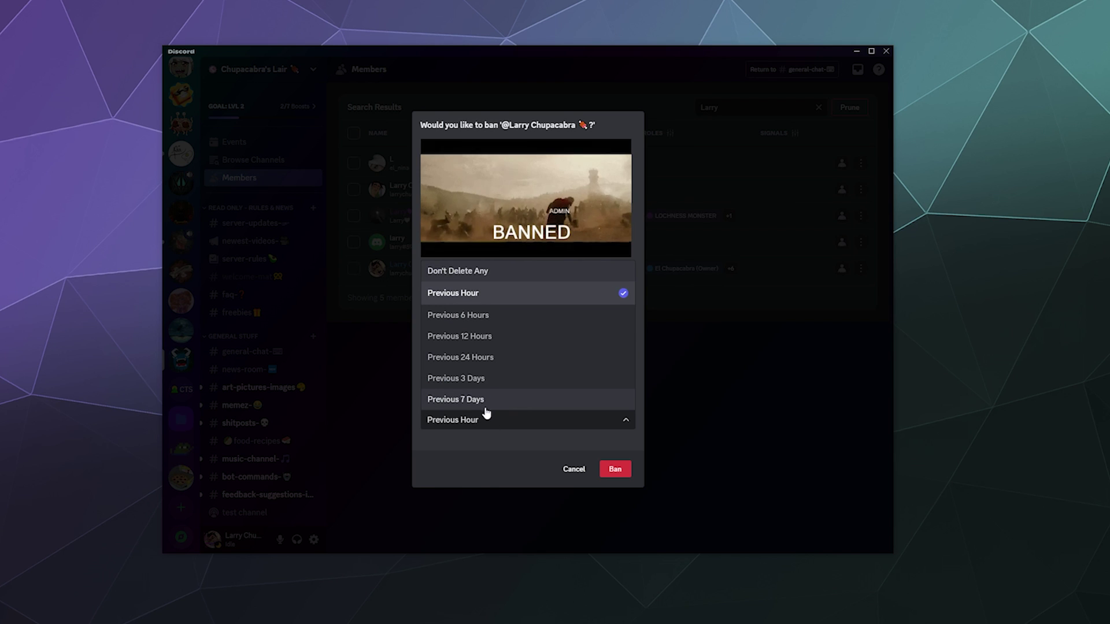
click(554, 402)
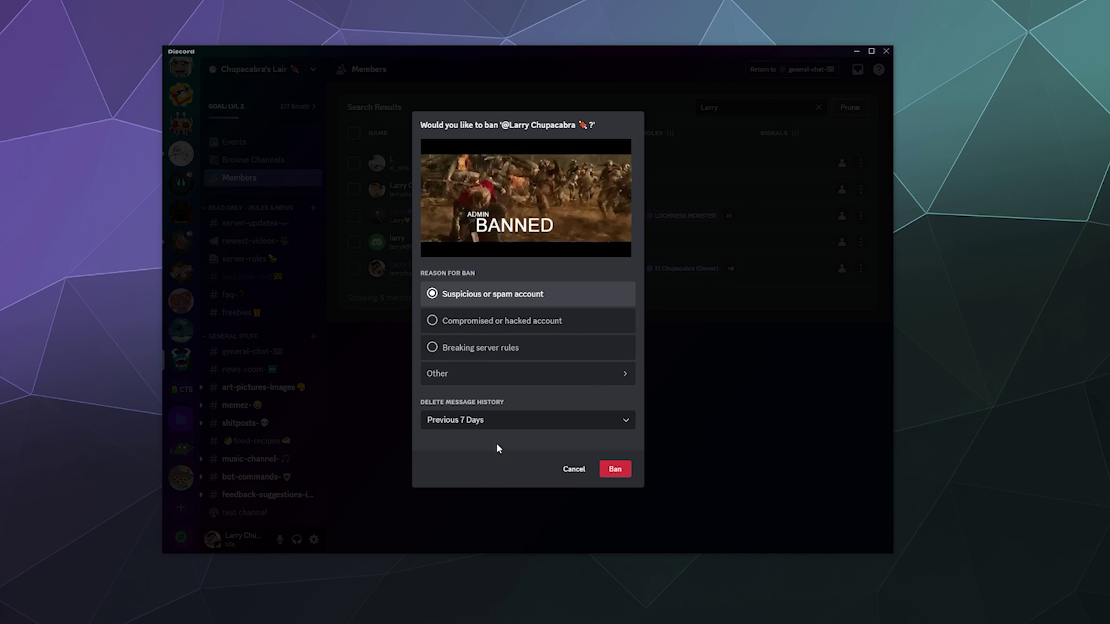
click(484, 421)
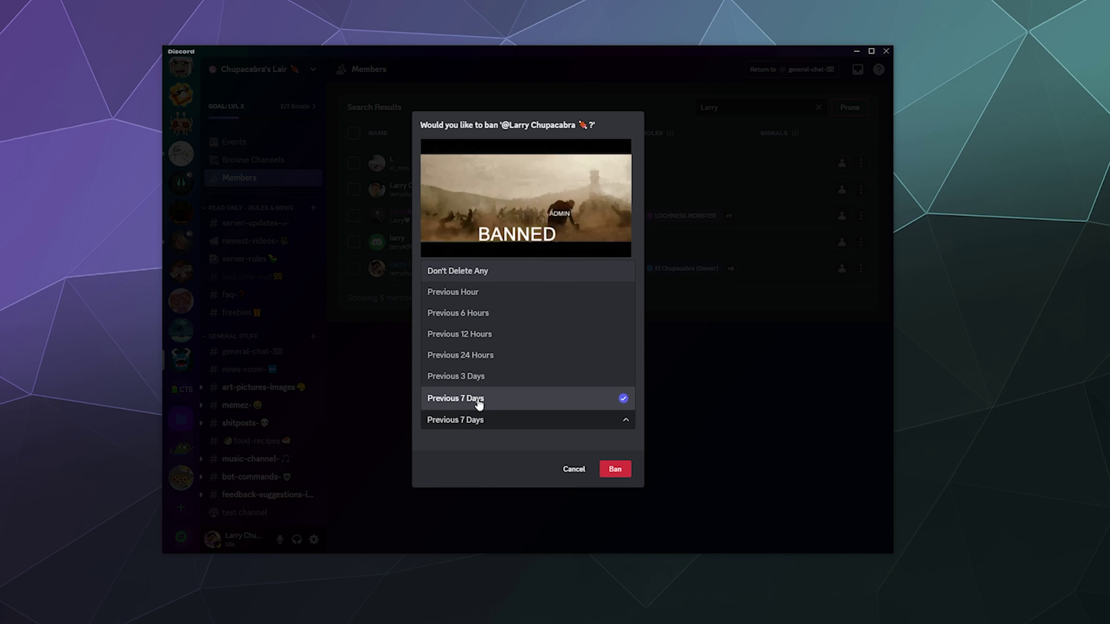
click(505, 449)
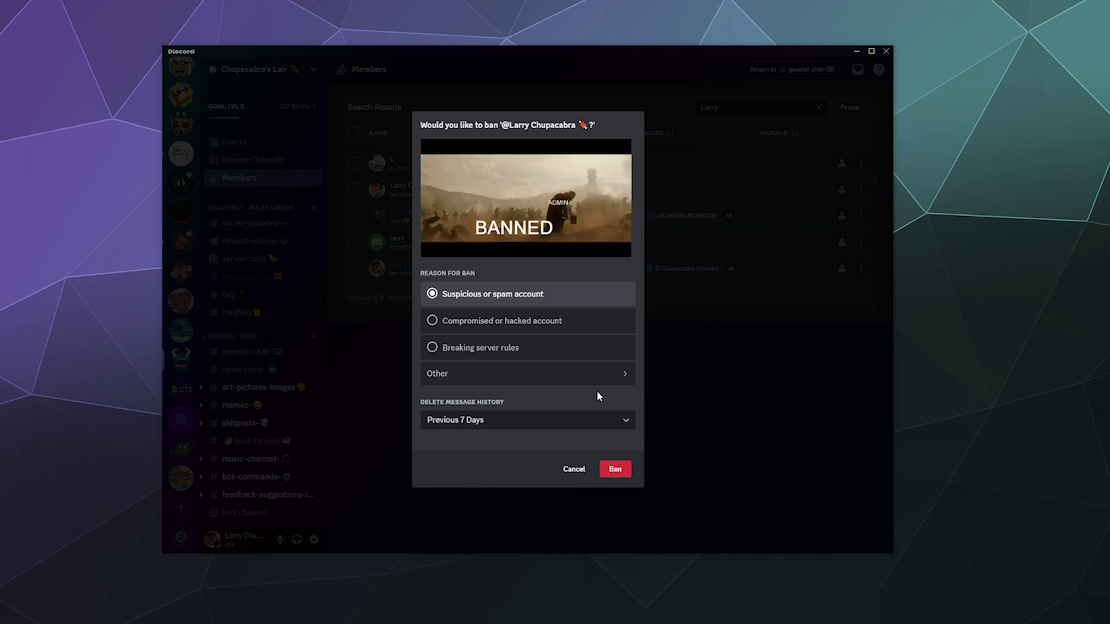
Enter a custom ban reason stating the account impersonates the owner, "Probably sending scammy spam messages to people.", and ban the member
click(539, 380)
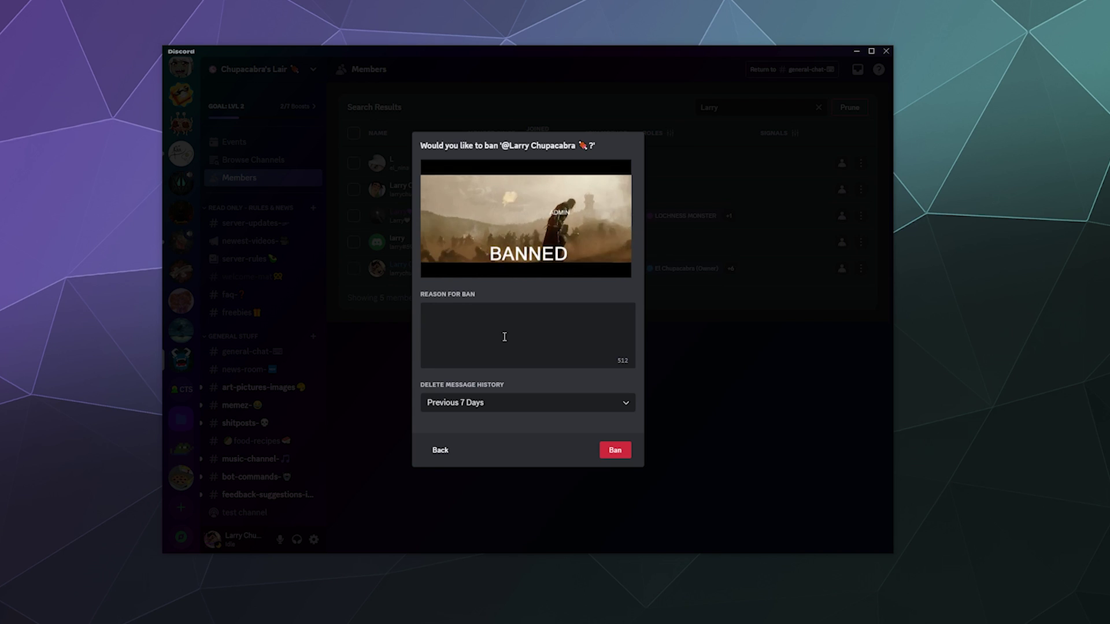
text(Dud)
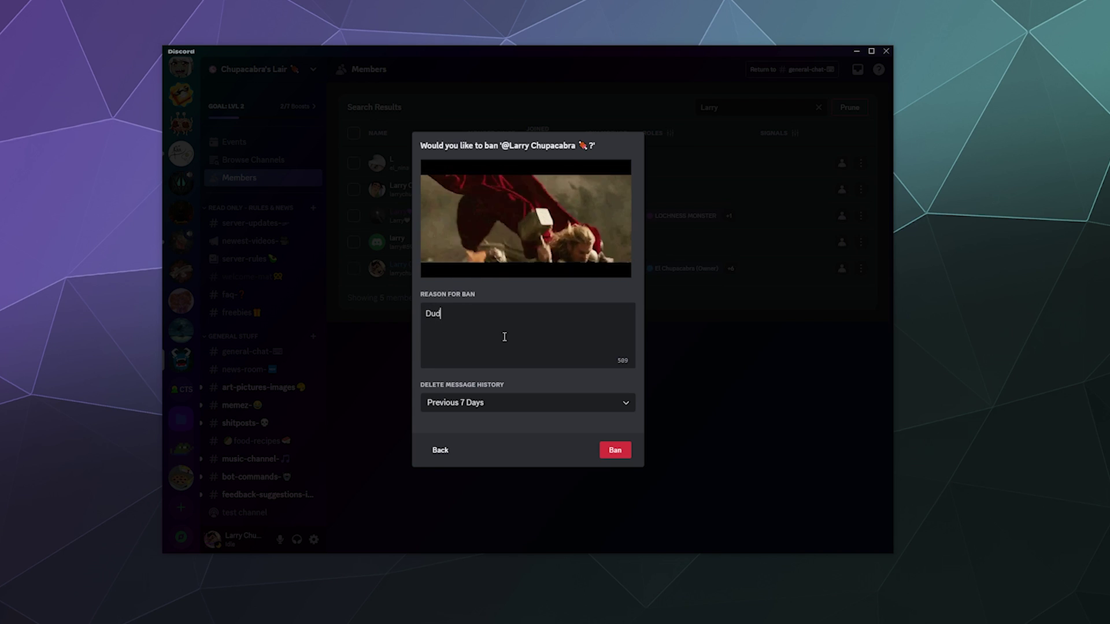
text(e is imperson)
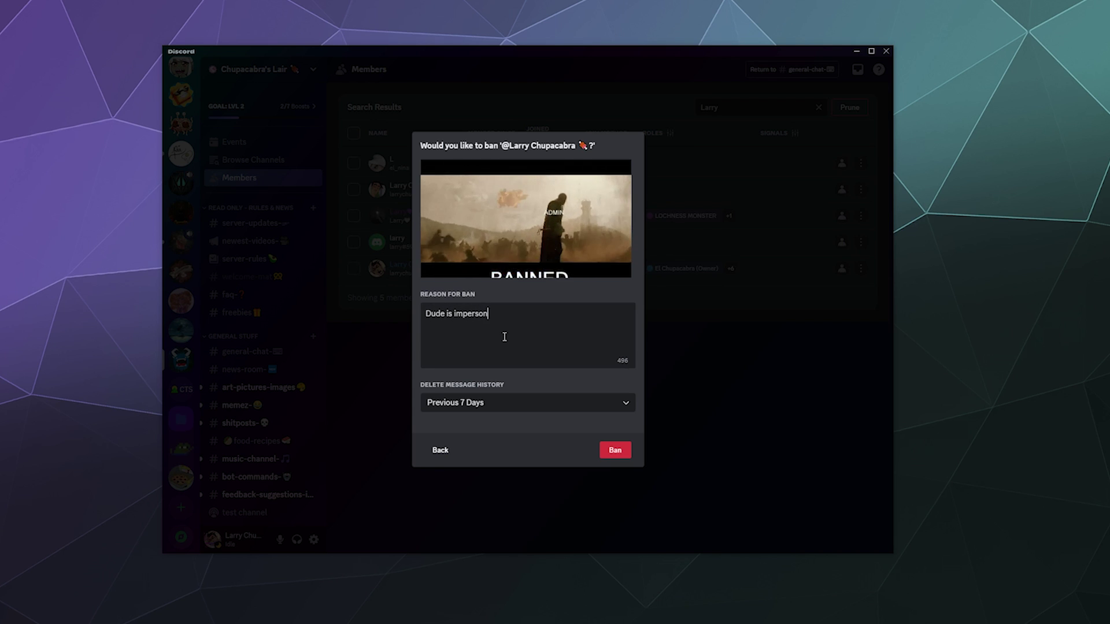
text(ating Lar)
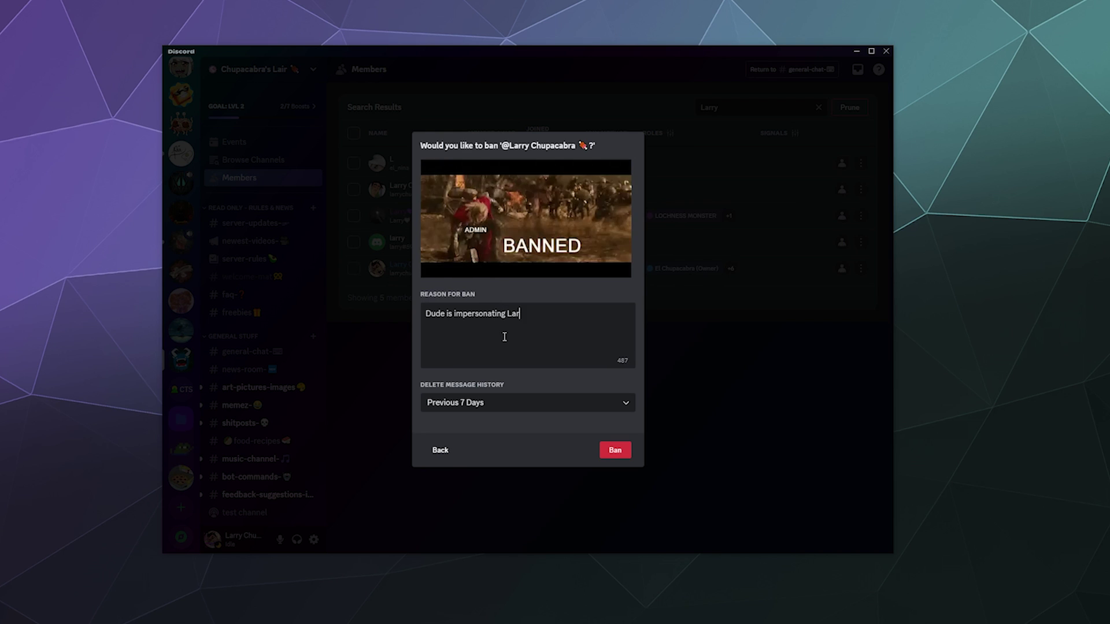
text(ry . Pro)
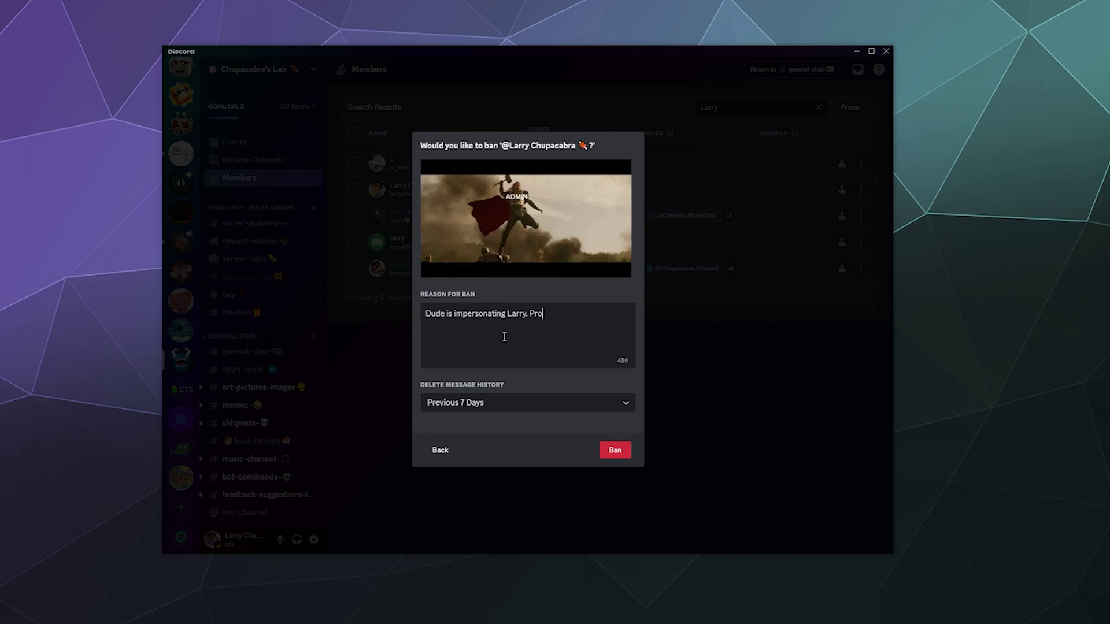
text(bably sen)
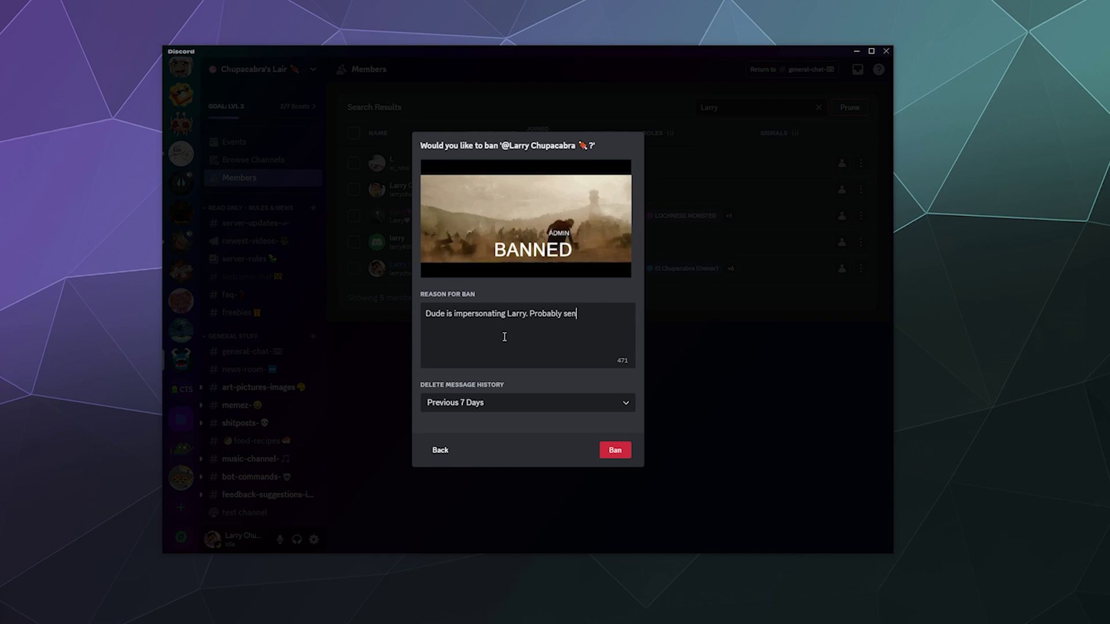
text(ding scammy spa)
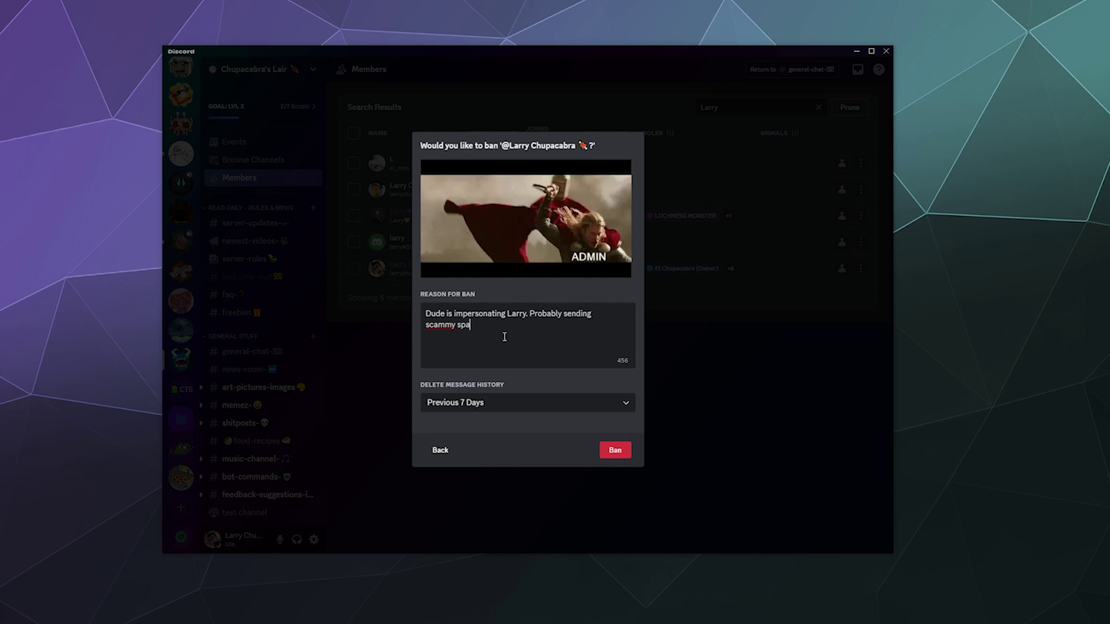
text(m message)
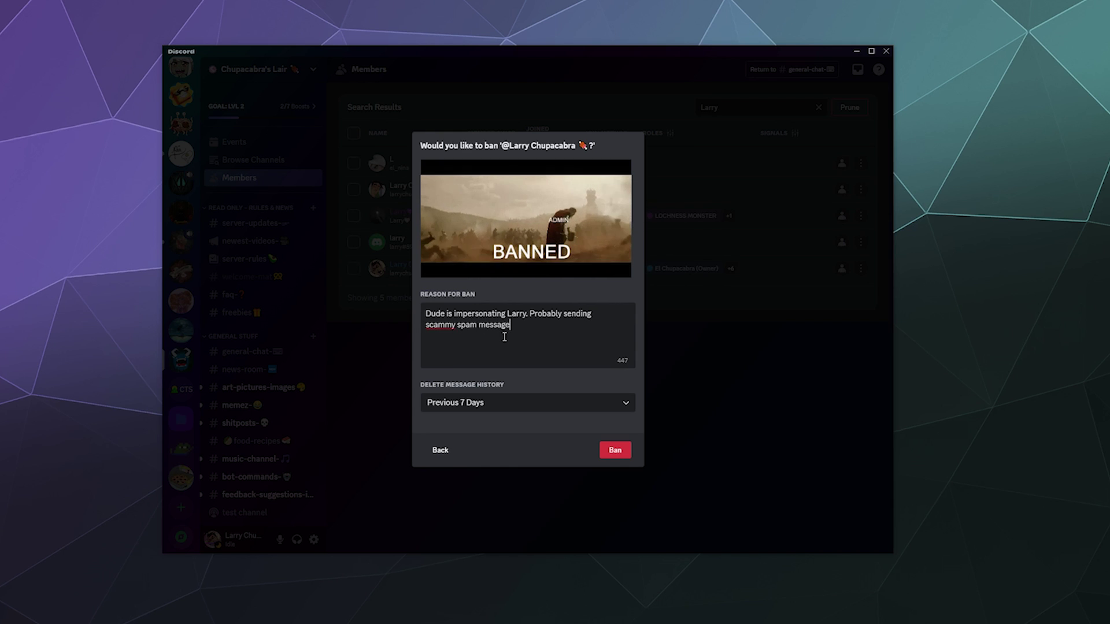
text(s to people.)
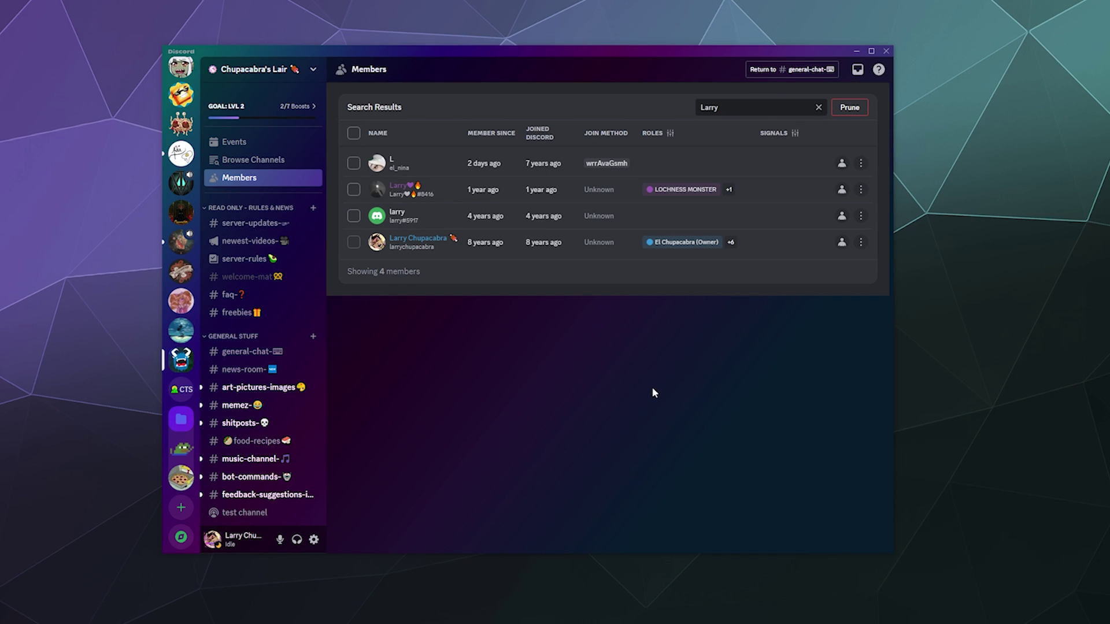
View the moderation options of the role-less account with four years of membership, and clear the member search
click(861, 216)
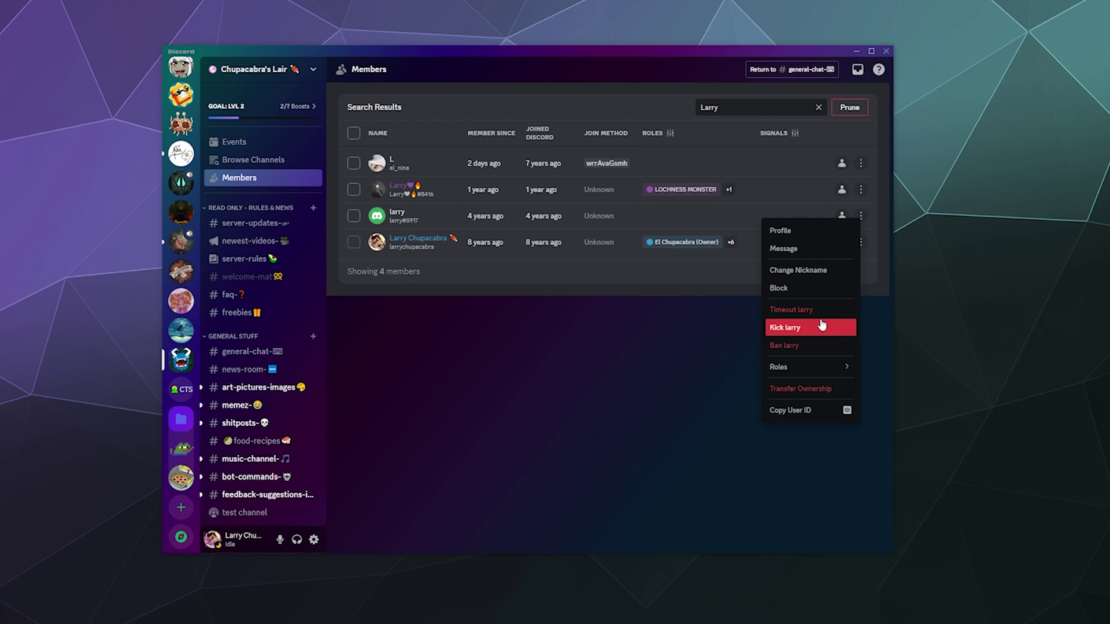
click(641, 328)
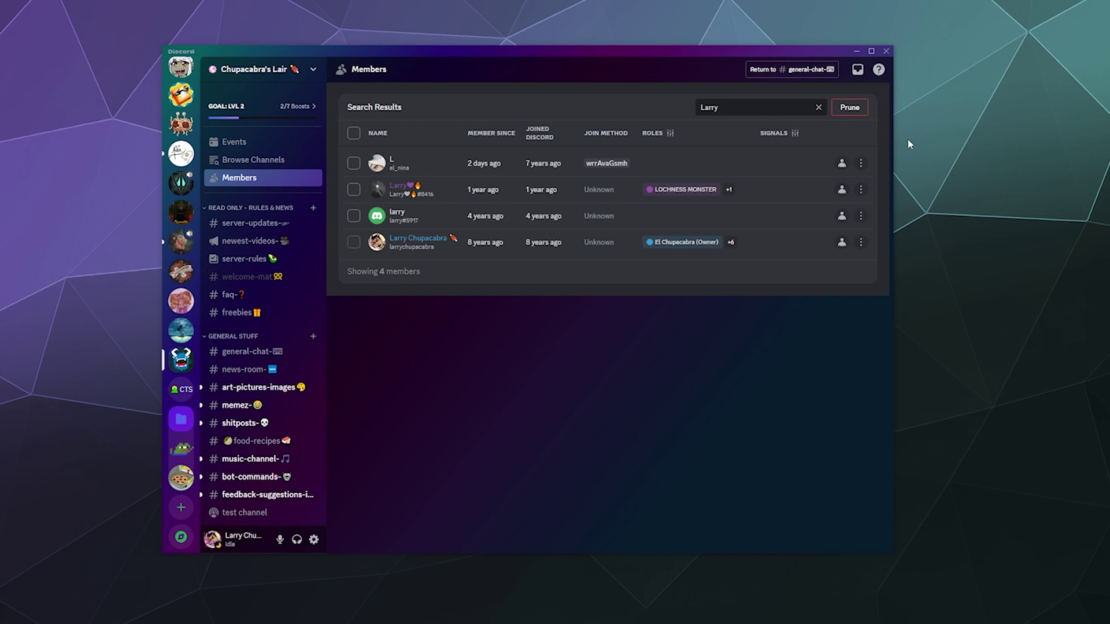
click(819, 107)
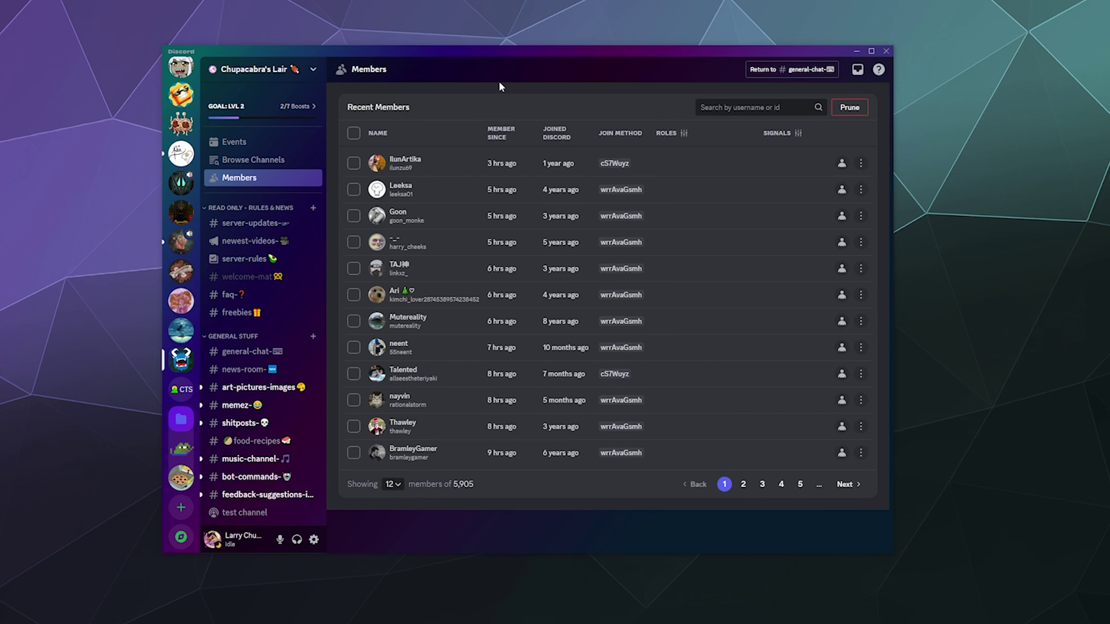